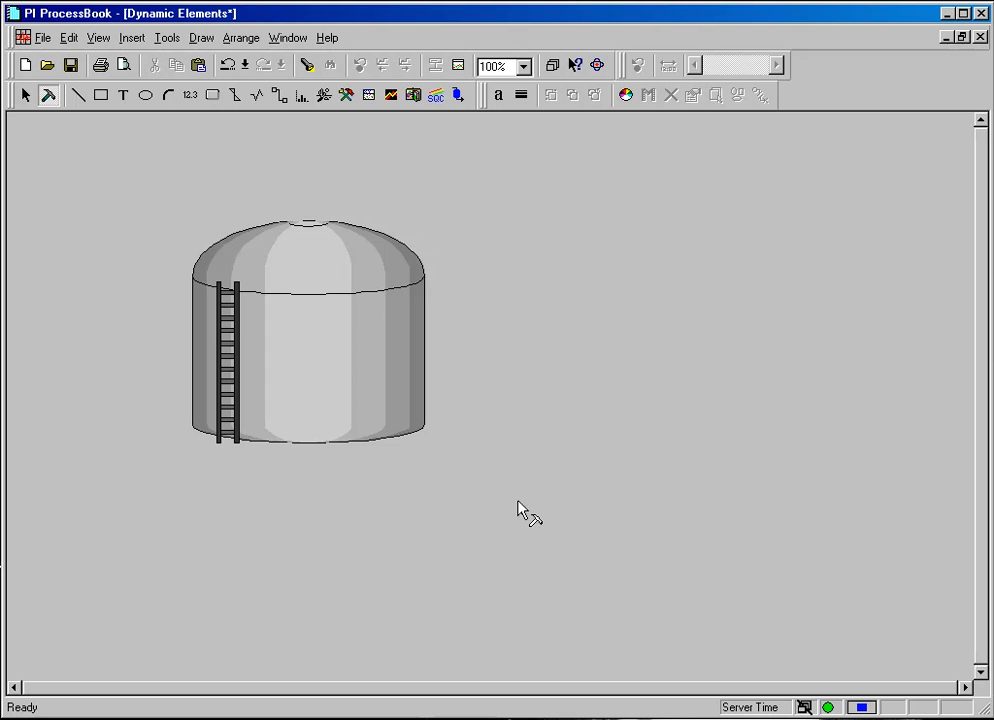
Draw a tall, narrow bar symbol beside the tank in the empty area of the display
left_click(203, 39)
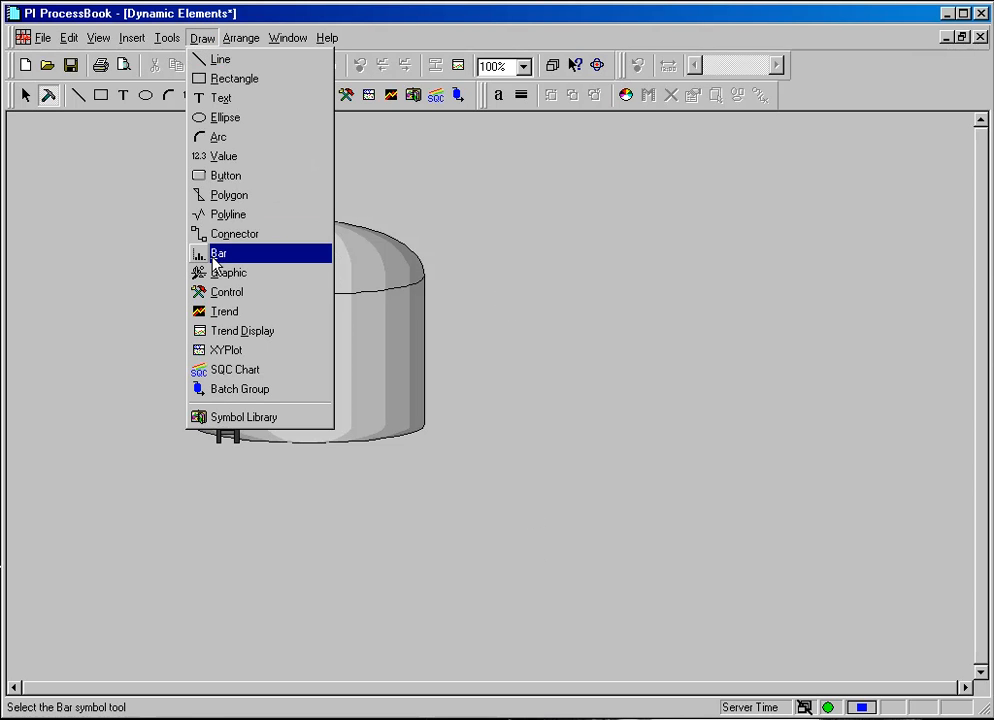
left_click(140, 248)
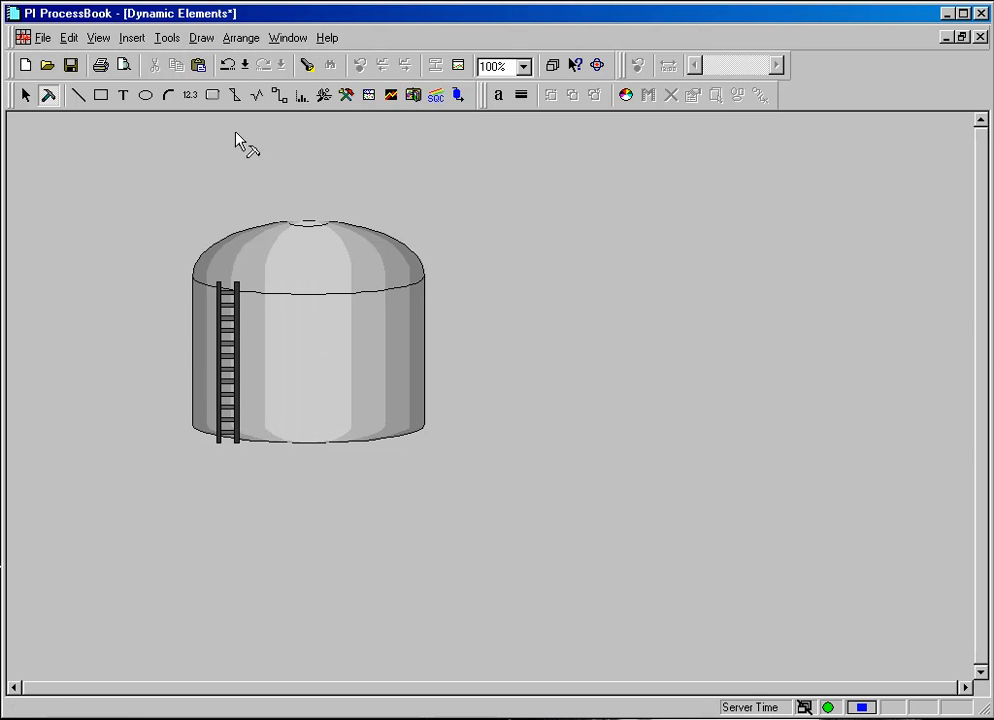
left_click(302, 100)
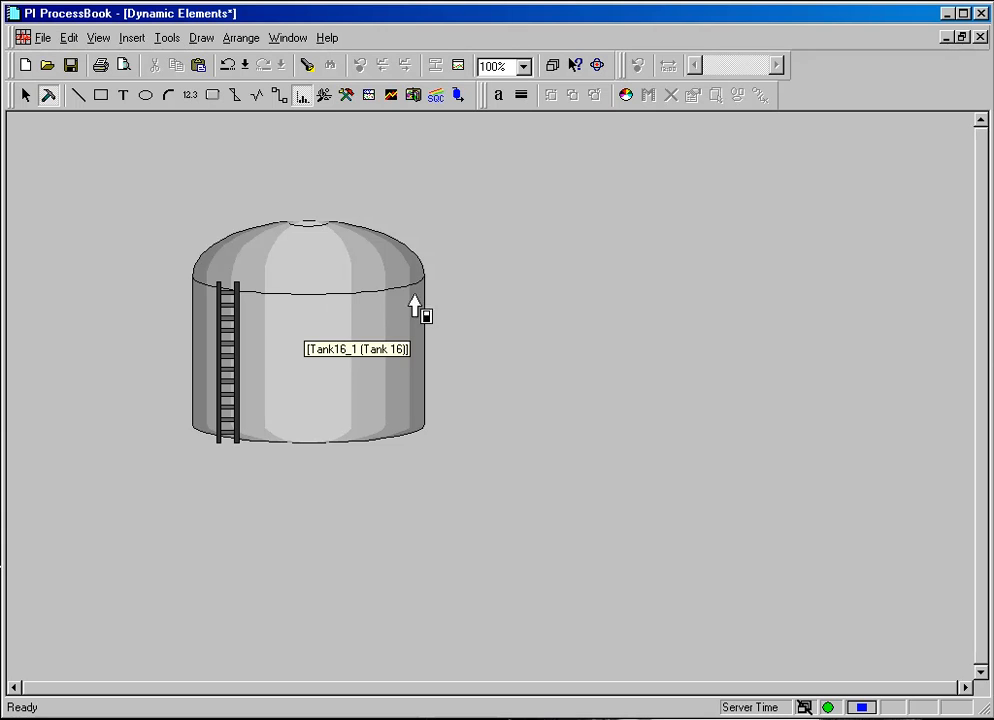
left_click(475, 283)
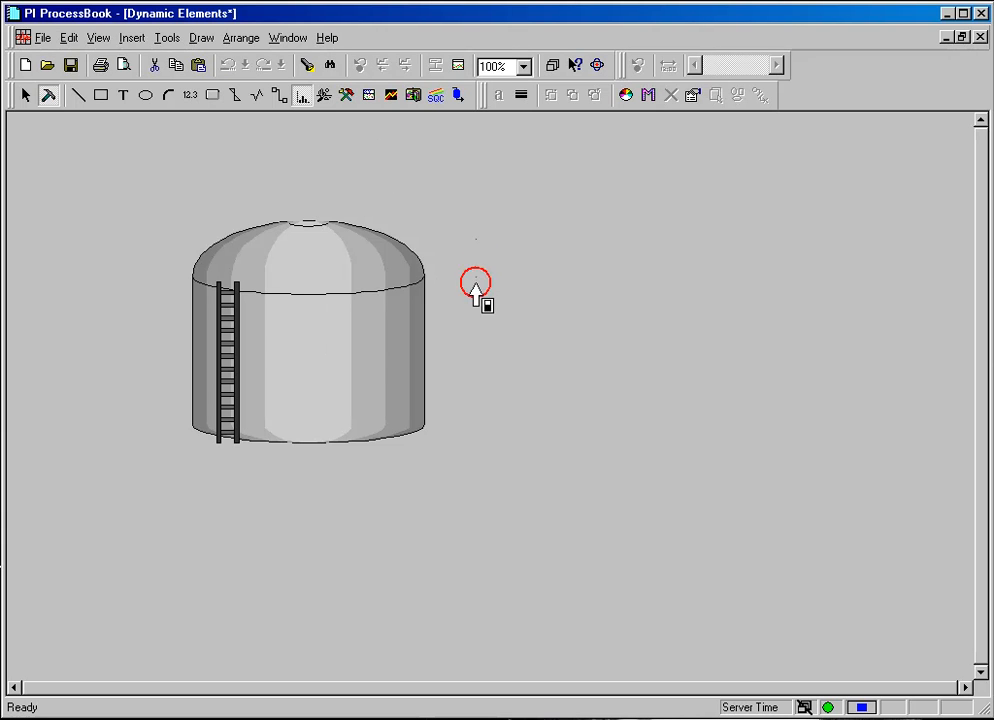
left_click_drag(475, 284, 523, 421)
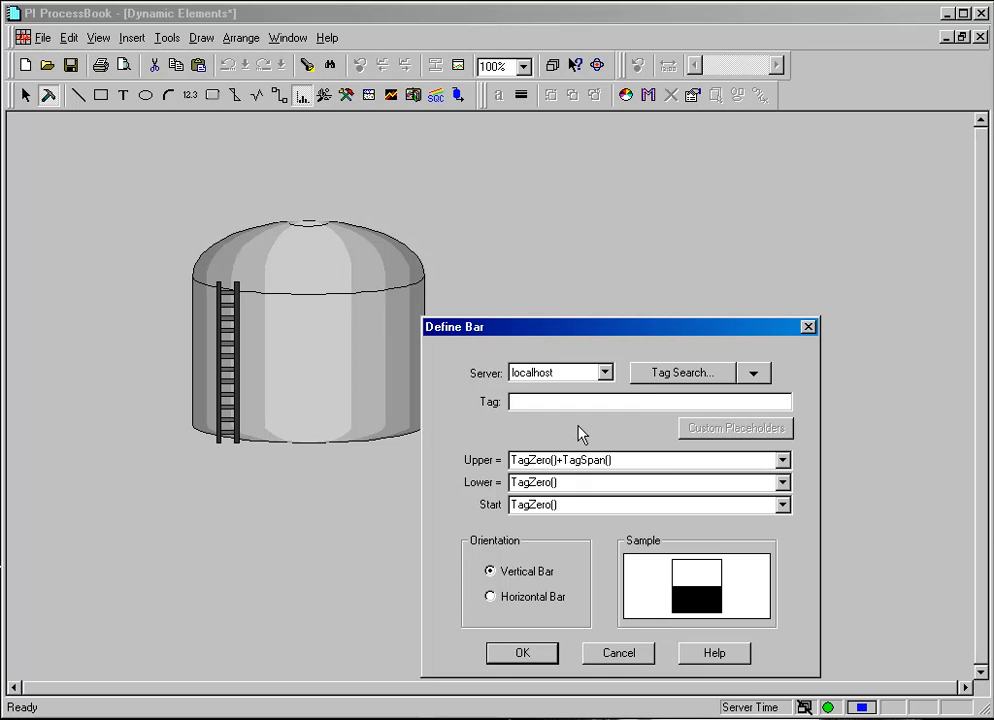
Find the bar's tag with the tag mask *level* and assign BA:LEVEL.1 on localhost to the bar
left_click(652, 376)
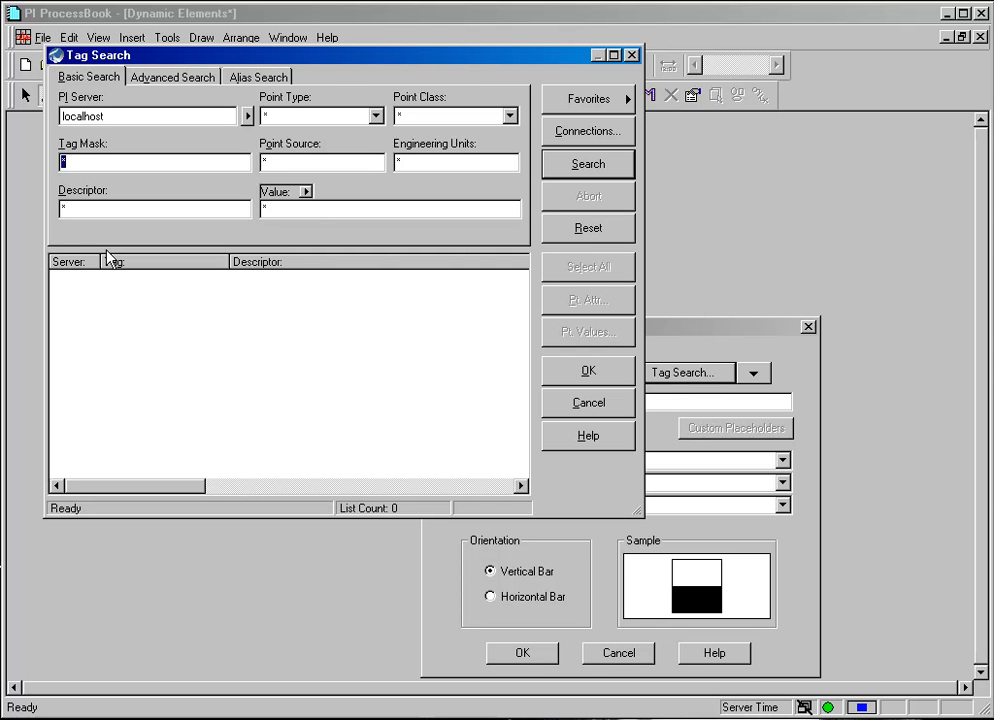
type("*level*")
left_click(593, 170)
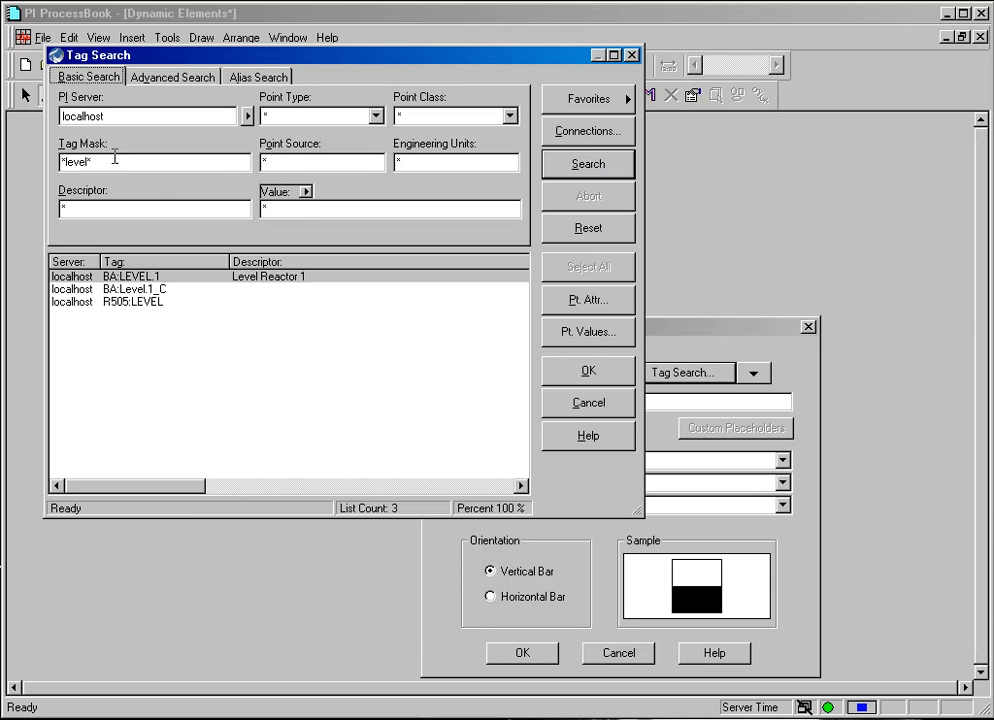
left_click(144, 276)
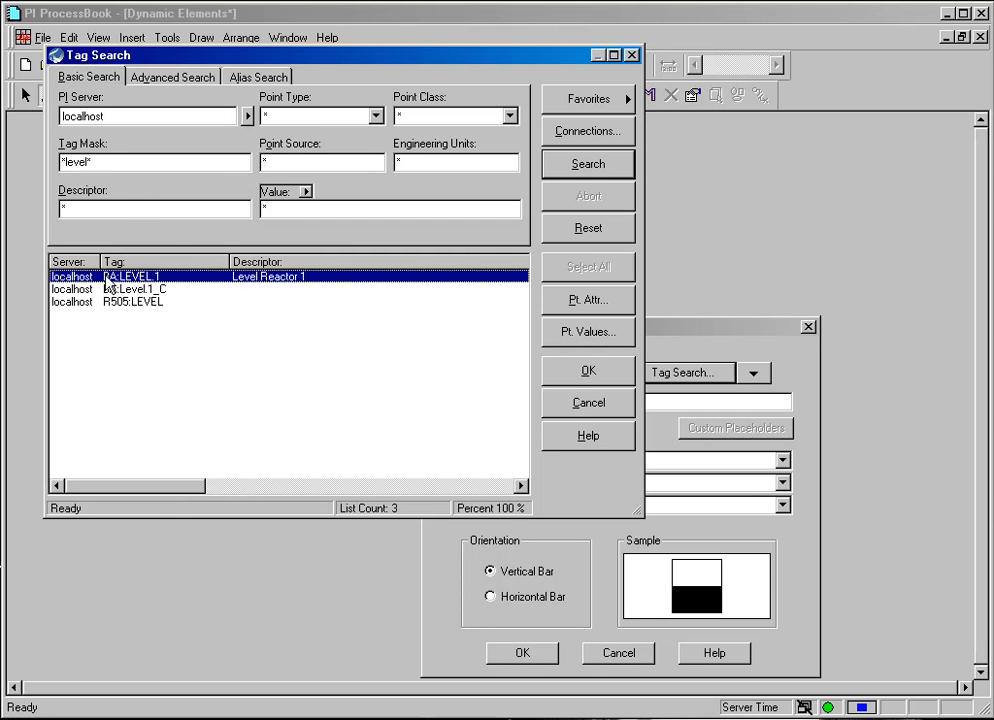
left_click(563, 372)
left_click_drag(570, 333, 550, 214)
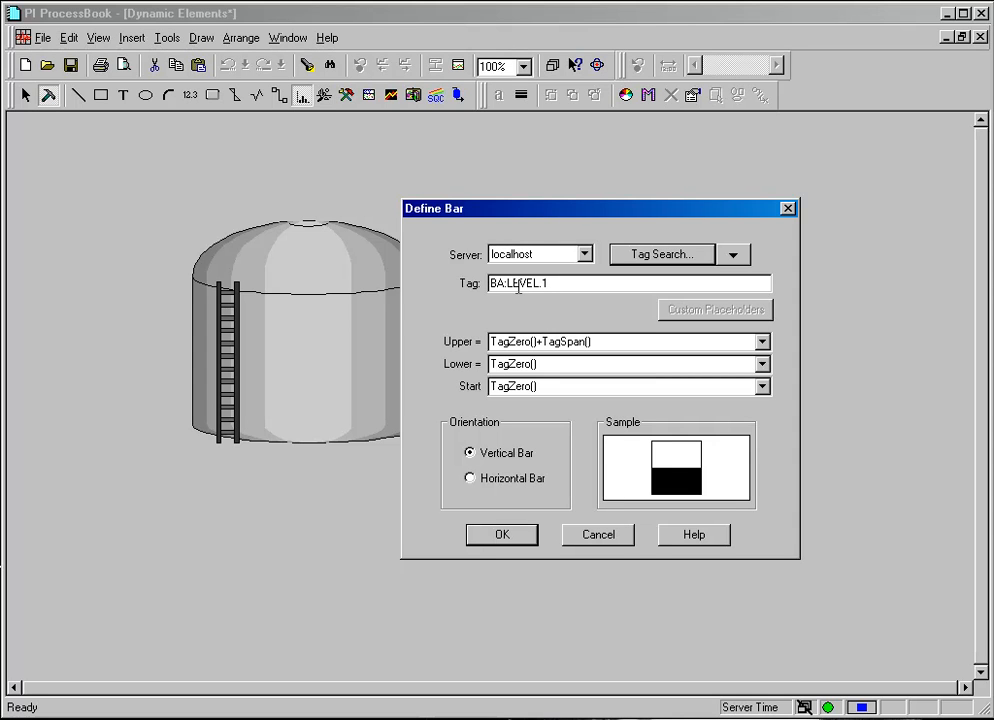
left_click(473, 344)
left_click(471, 365)
left_click(470, 388)
left_click(470, 388)
left_click(431, 371)
left_click(763, 390)
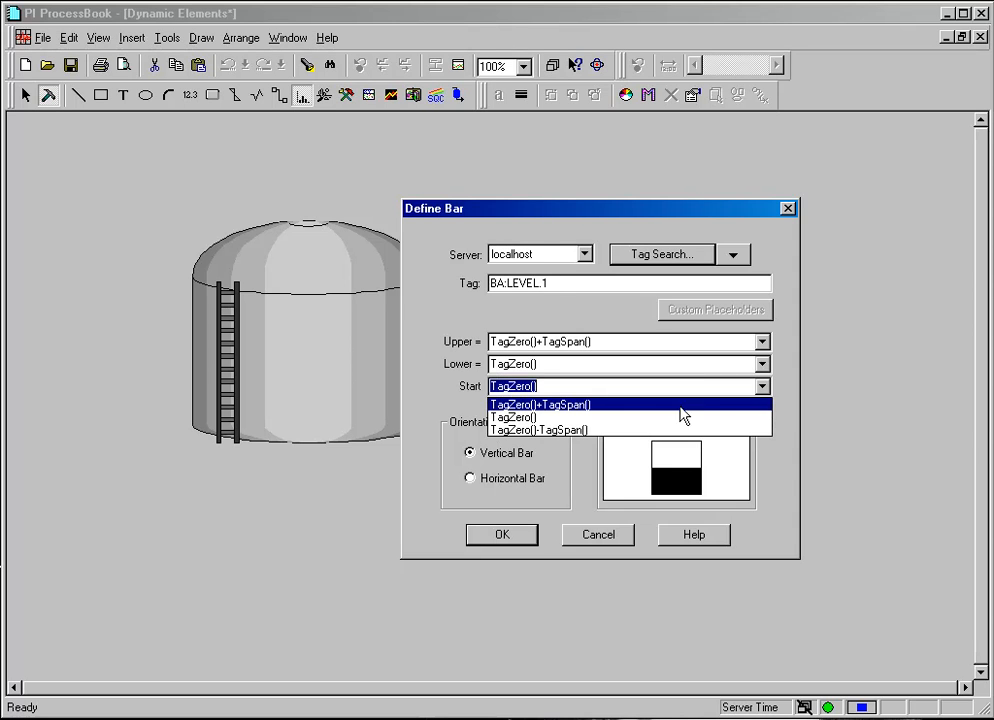
left_click(462, 400)
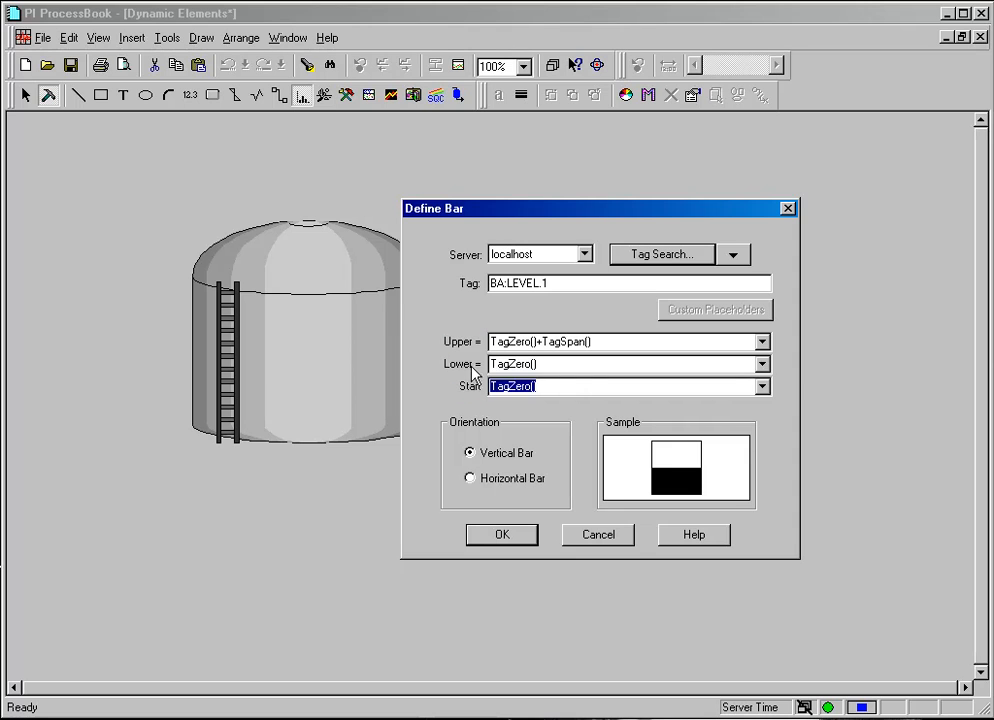
Try TagZero()-TagSpan() as the bar's lower limit and restore the limit to TagZero()
left_click(560, 364)
left_click(762, 366)
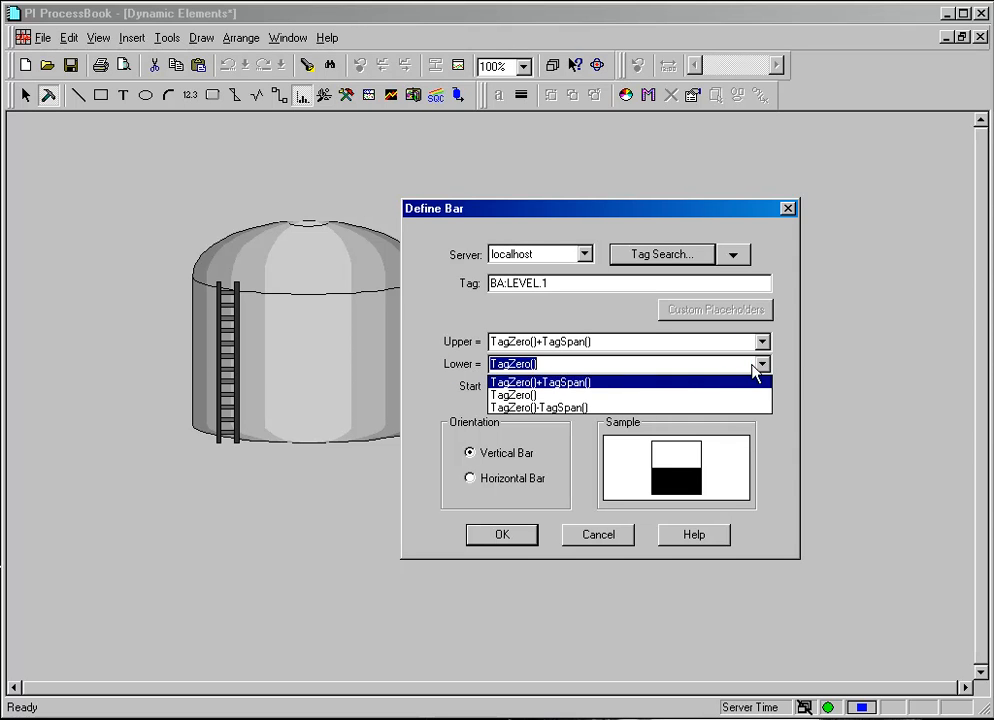
left_click(530, 408)
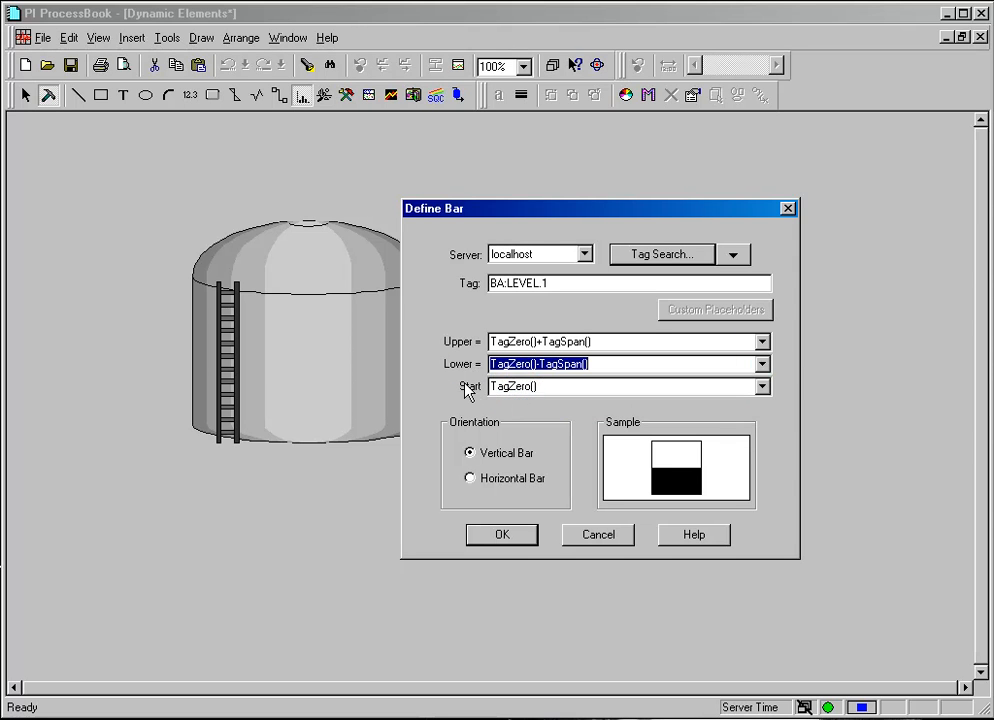
left_click(762, 365)
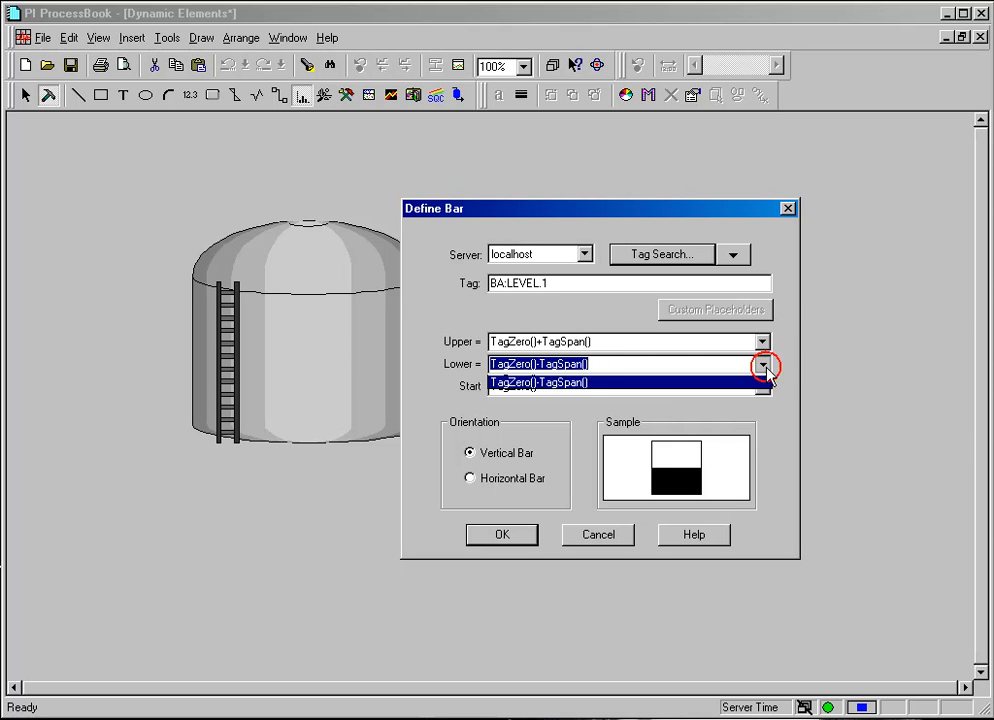
left_click(506, 394)
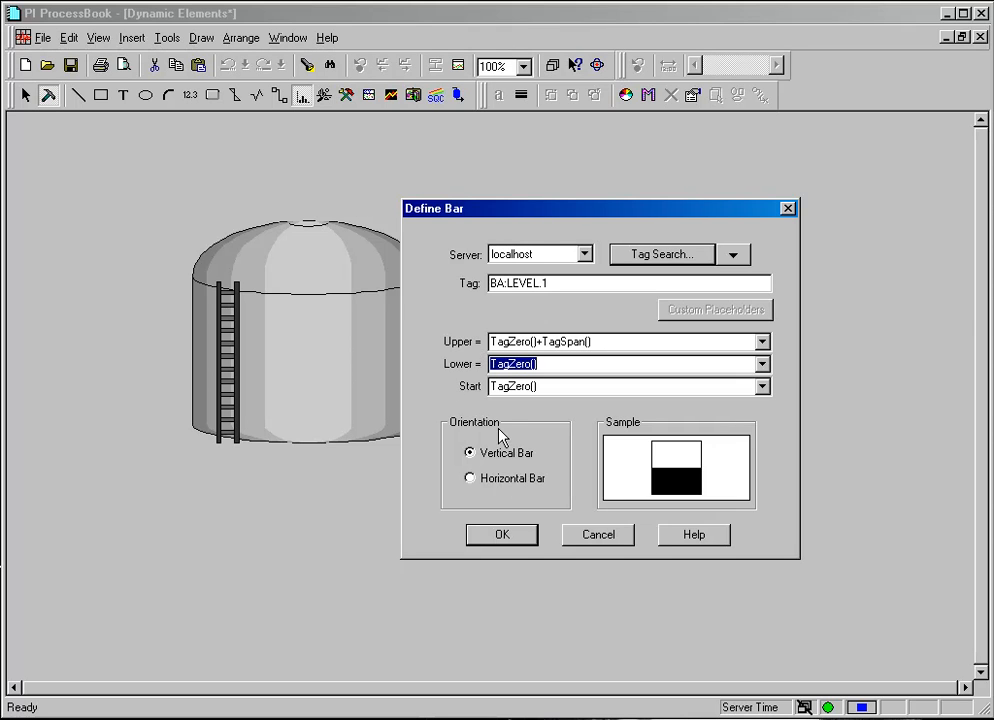
Preview the horizontal orientation, set the bar back to vertical and accept the bar definition
left_click(503, 487)
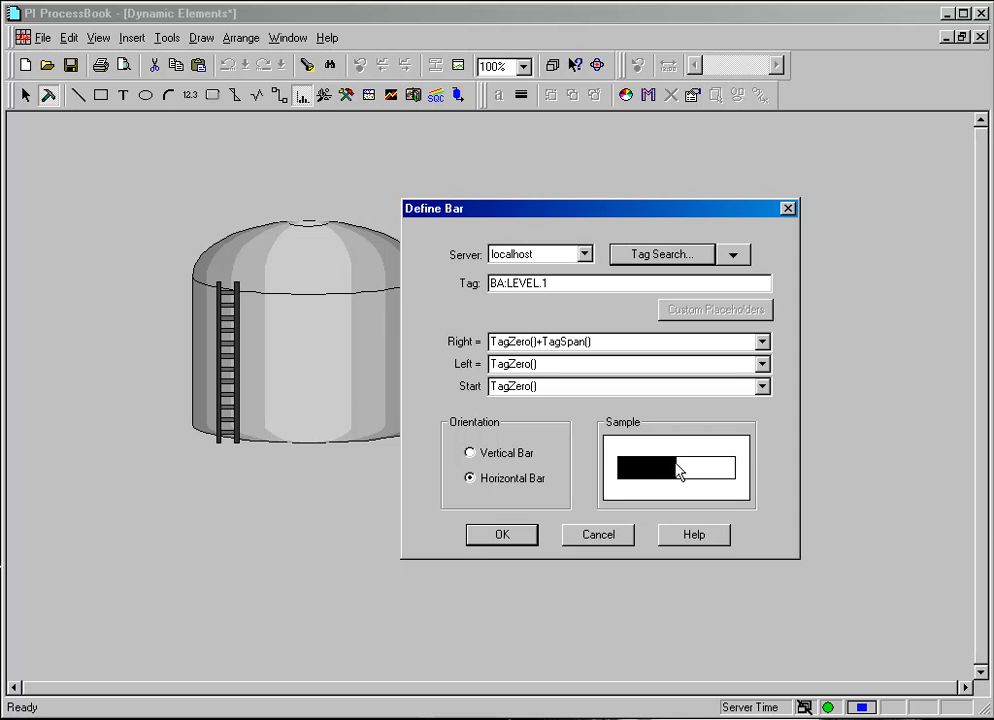
left_click(478, 456)
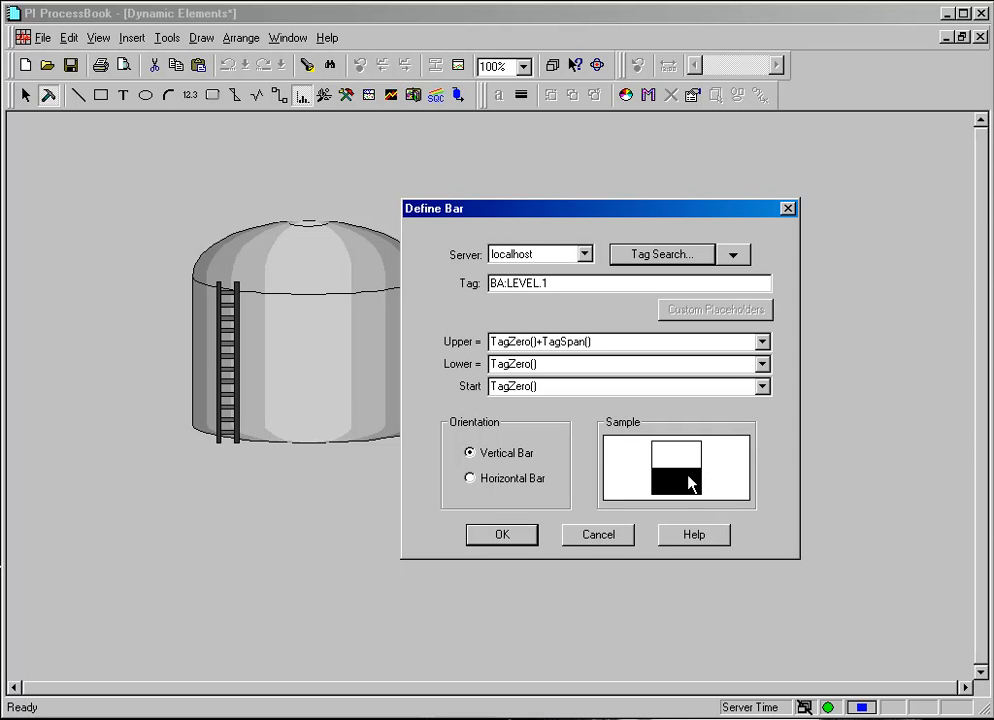
left_click(516, 543)
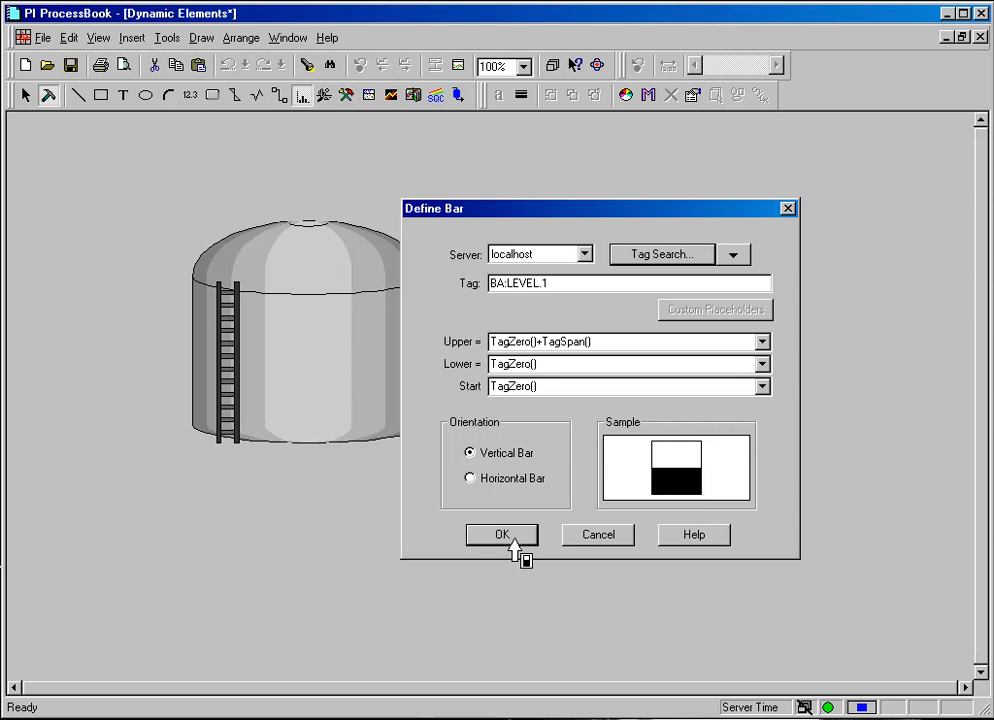
Make the bar slightly narrower and shorter and move it close beside the tank's wall
mouse_move(507, 402)
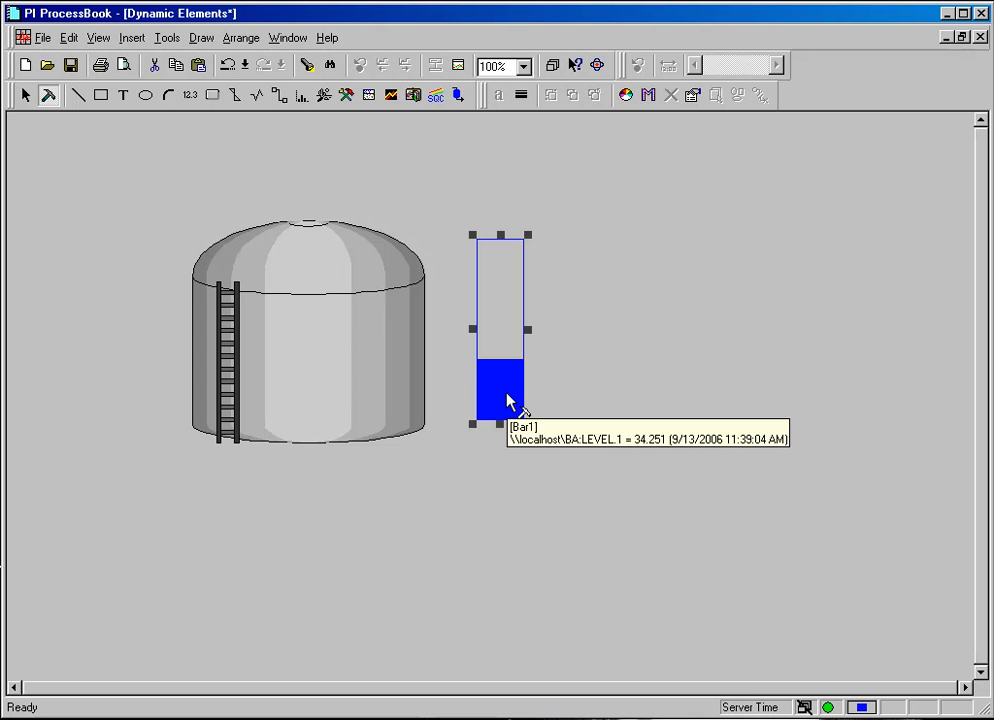
left_click(505, 374)
left_click_drag(505, 374, 491, 389)
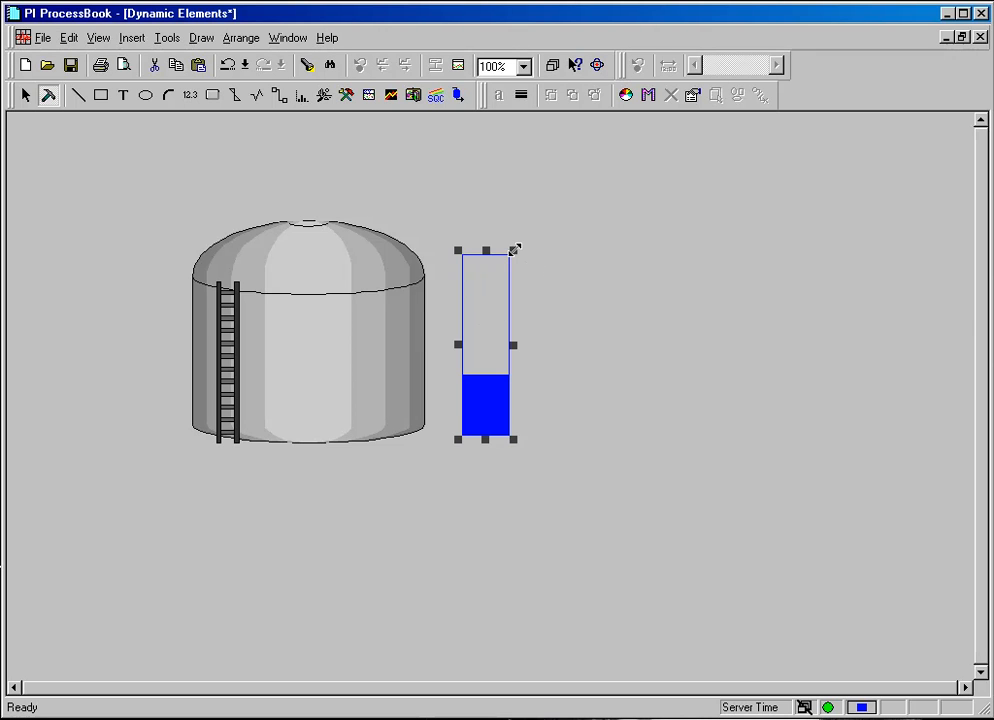
left_click_drag(513, 249, 501, 272)
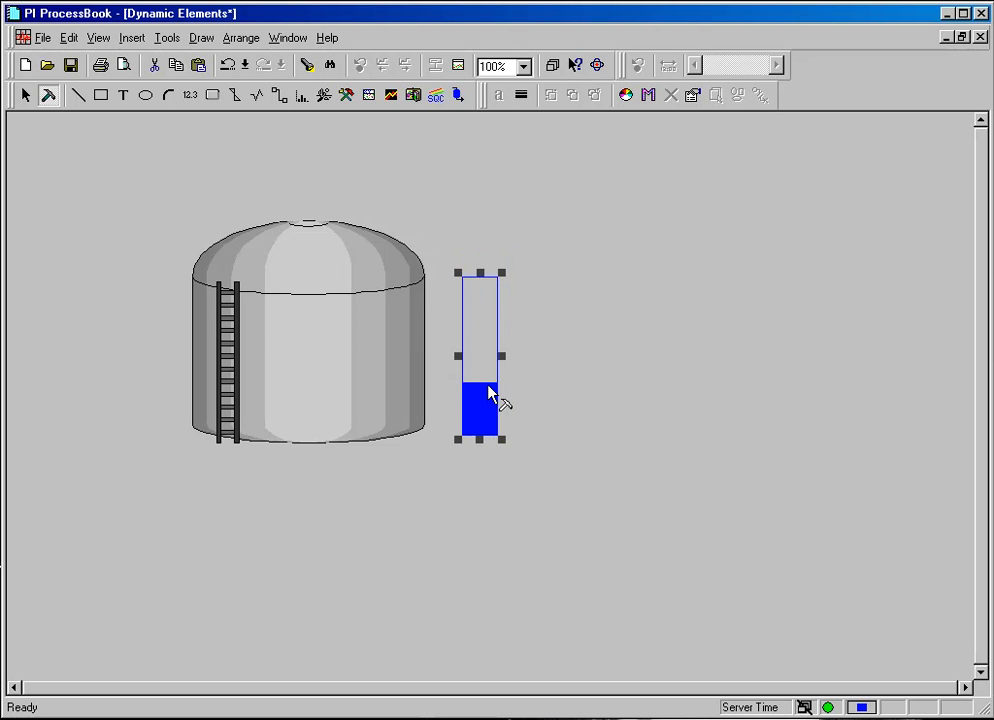
left_click_drag(488, 390, 470, 368)
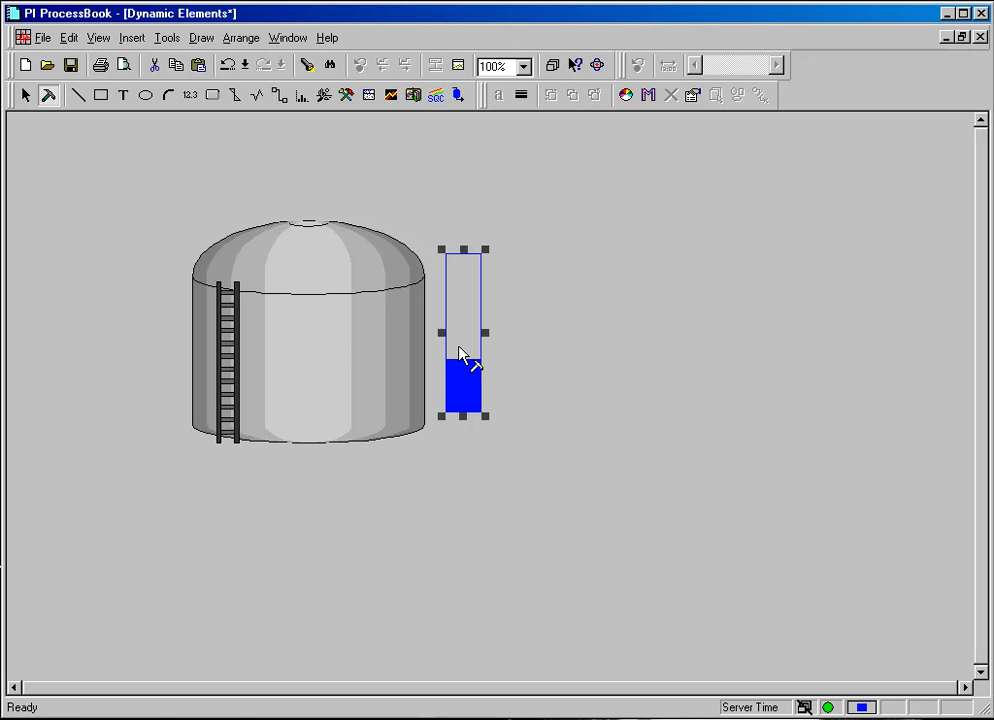
Set the bar's line colour to black and its fill colour to dark red
left_click(626, 95)
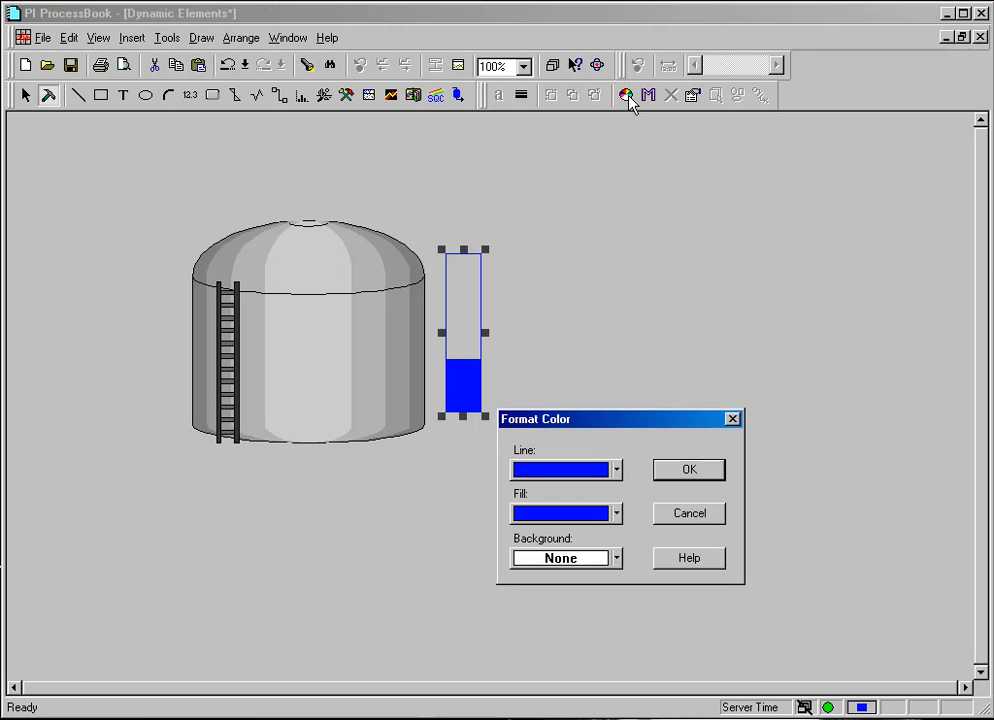
left_click(617, 469)
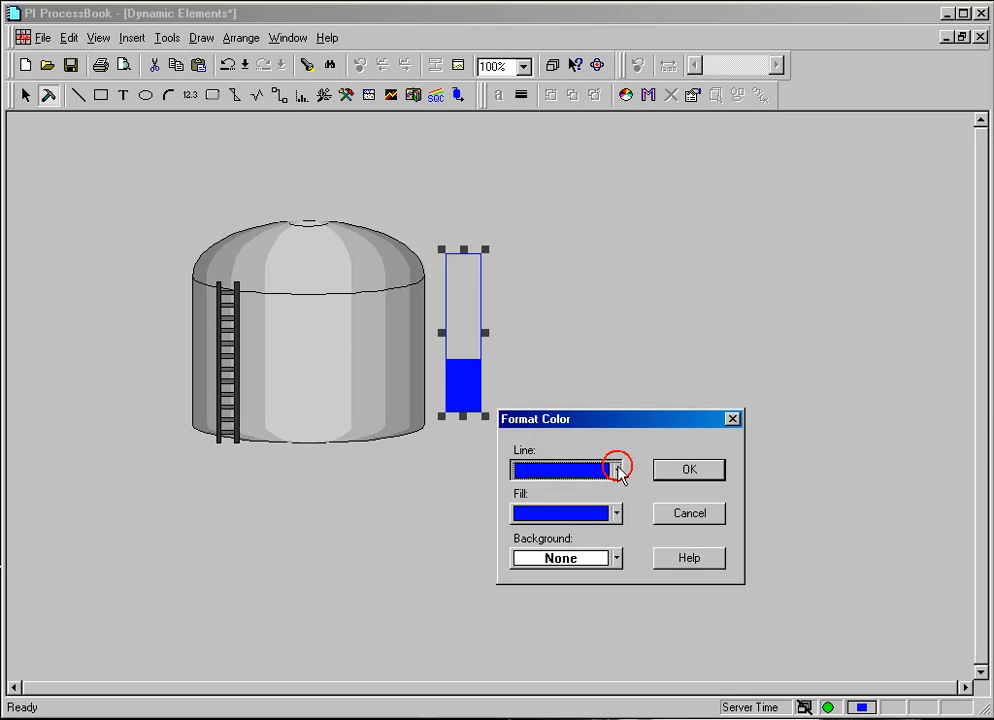
left_click(597, 521)
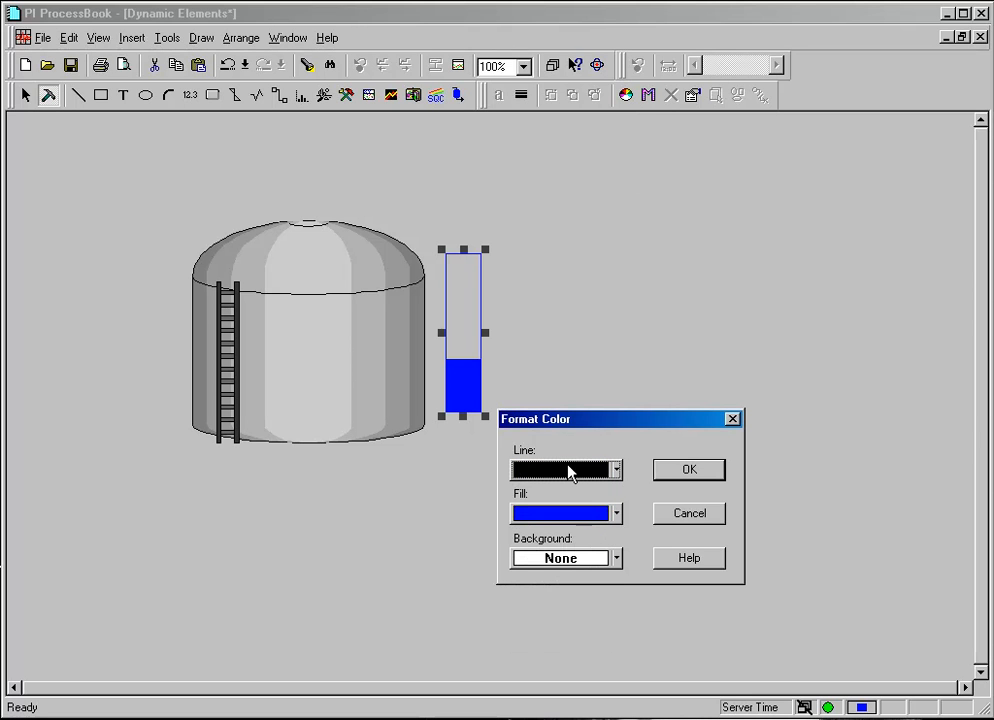
left_click(617, 515)
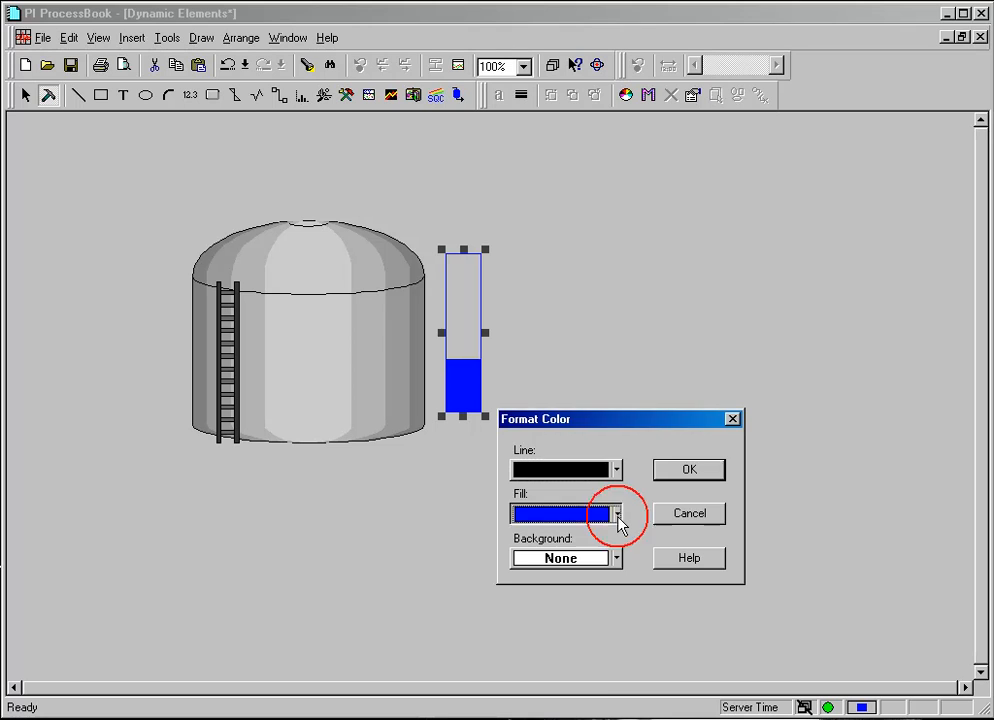
left_click(549, 590)
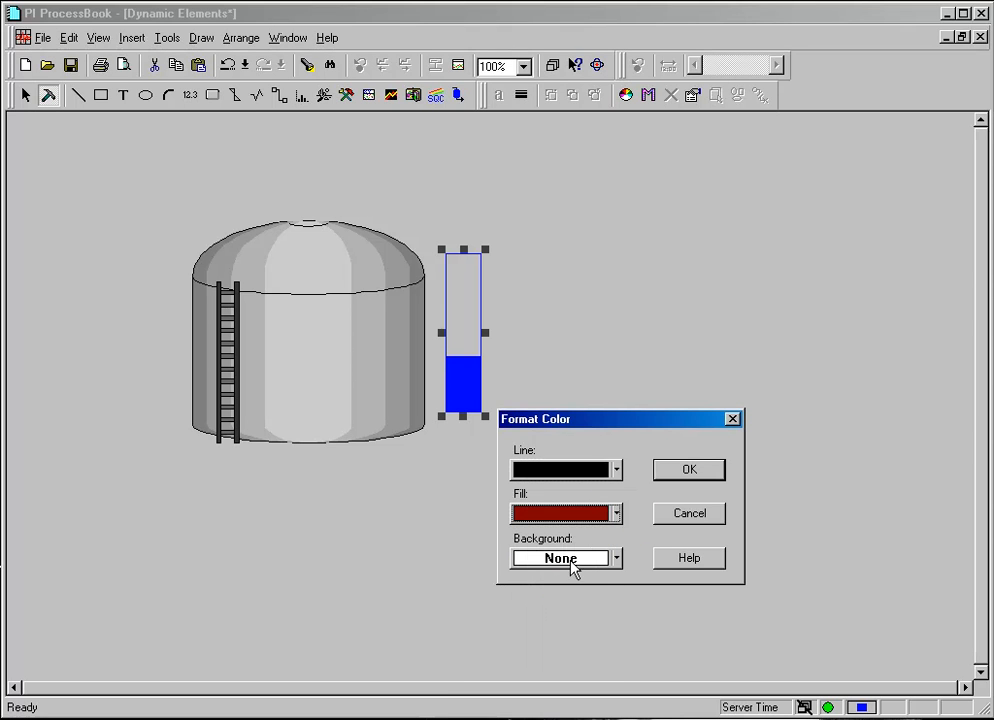
left_click(694, 472)
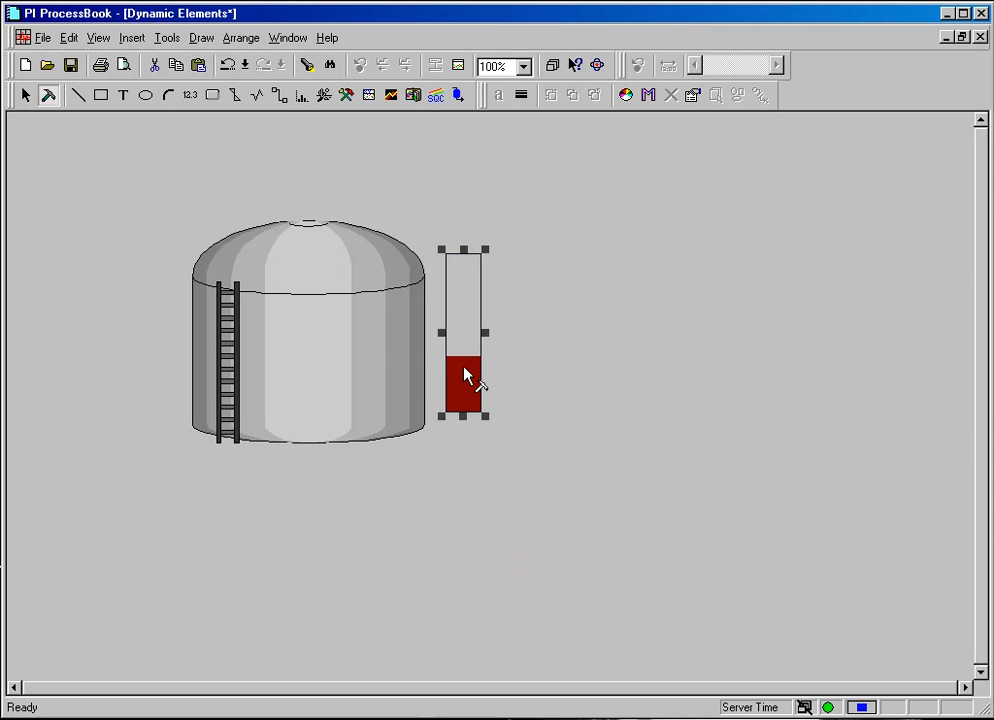
Move the bar onto the front of the tank
left_click_drag(465, 377, 328, 410)
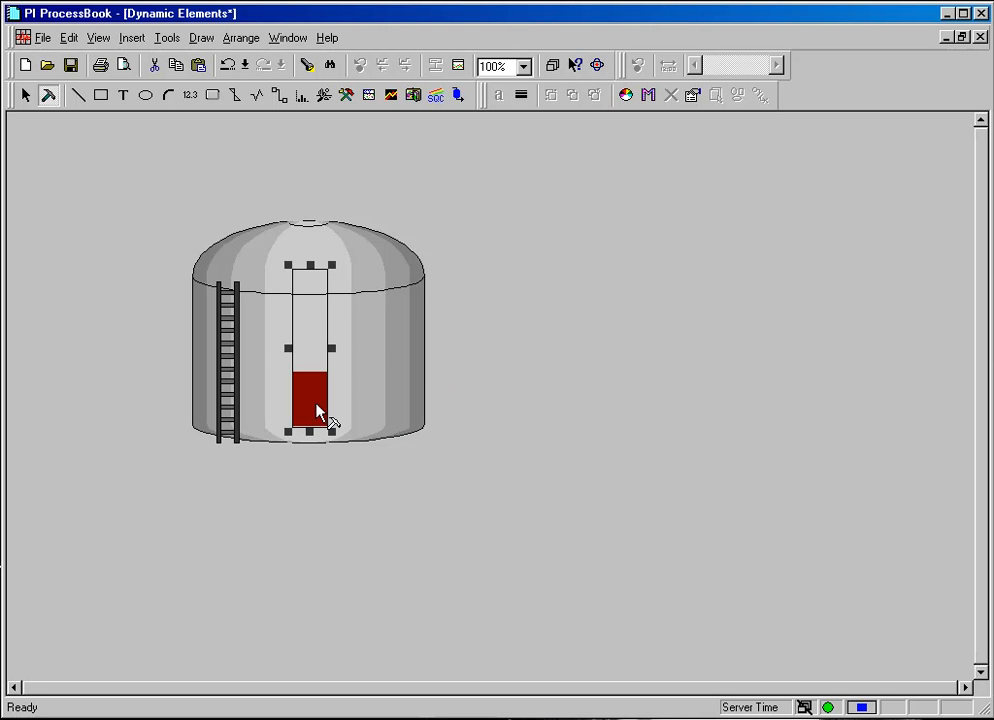
left_click_drag(322, 400, 332, 391)
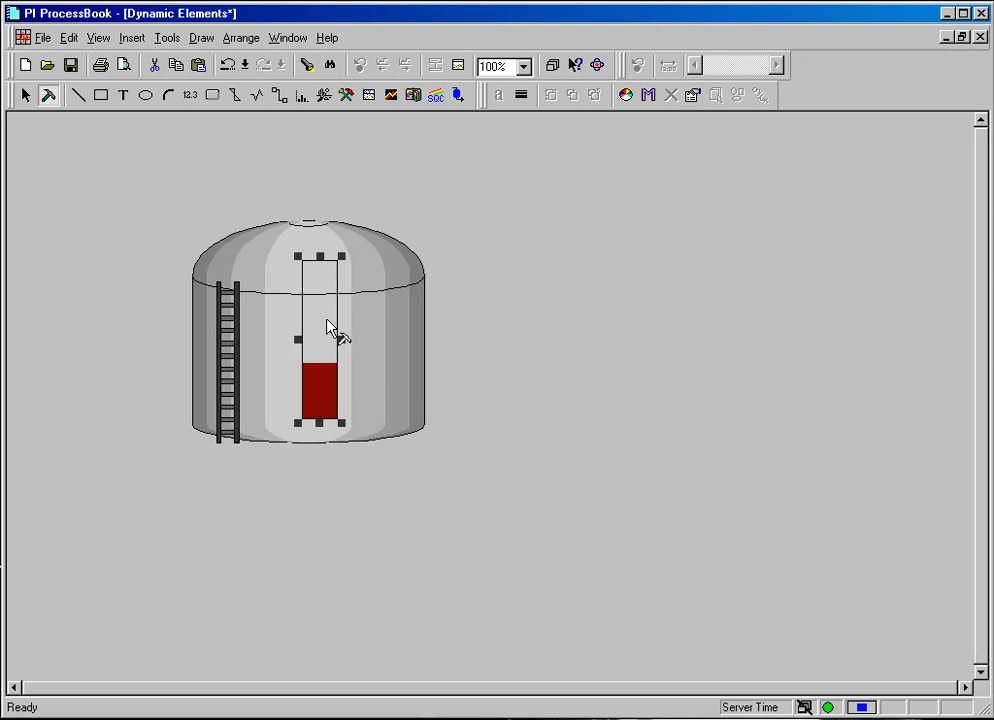
Set the bar's background colour to olive, centre the bar on the tank's front and deselect it
left_click(625, 95)
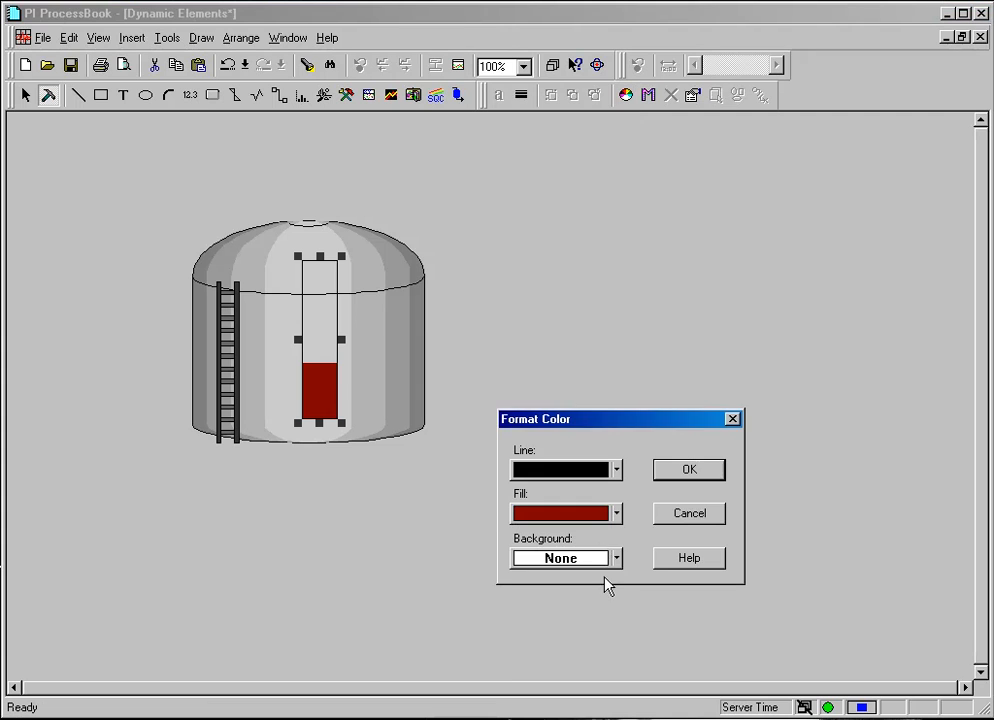
left_click(617, 559)
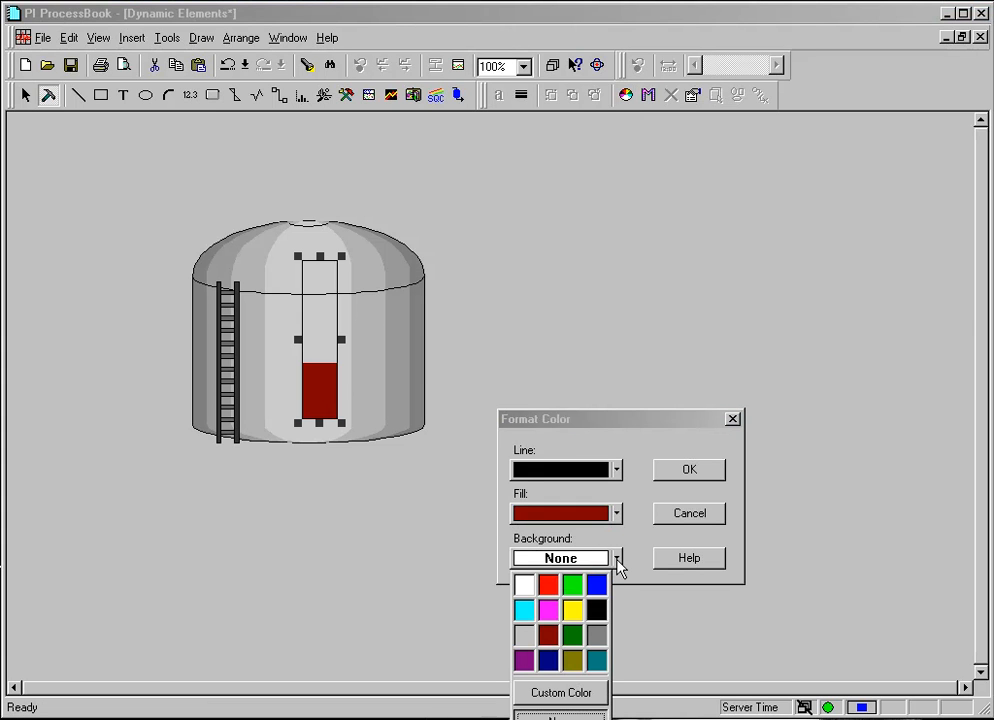
left_click(573, 662)
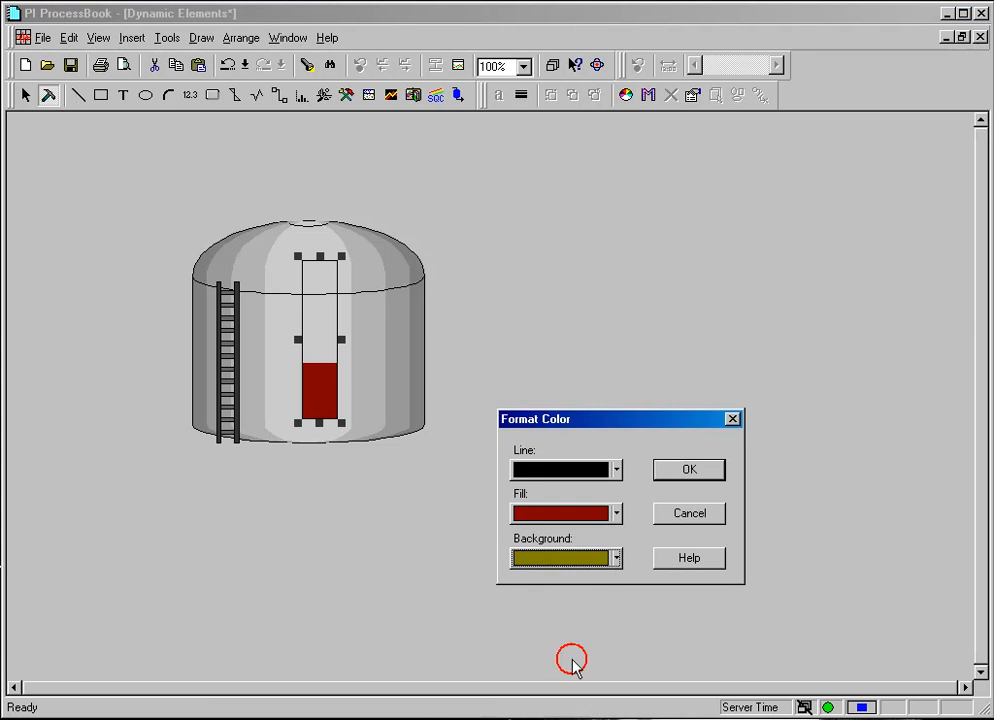
left_click(699, 476)
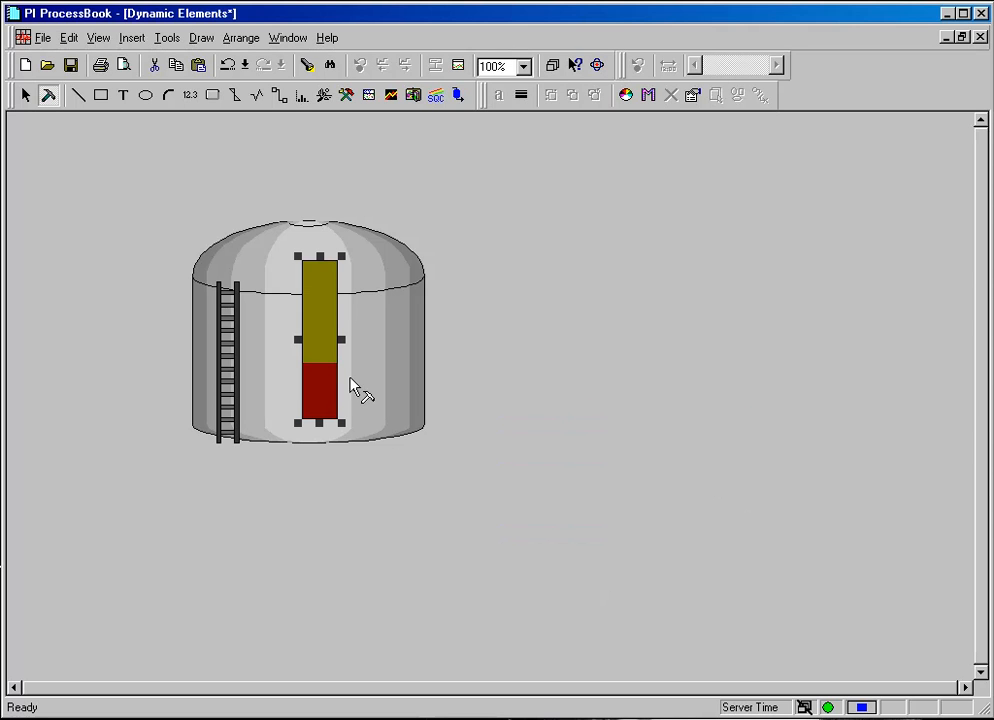
left_click_drag(319, 374, 305, 378)
left_click(585, 418)
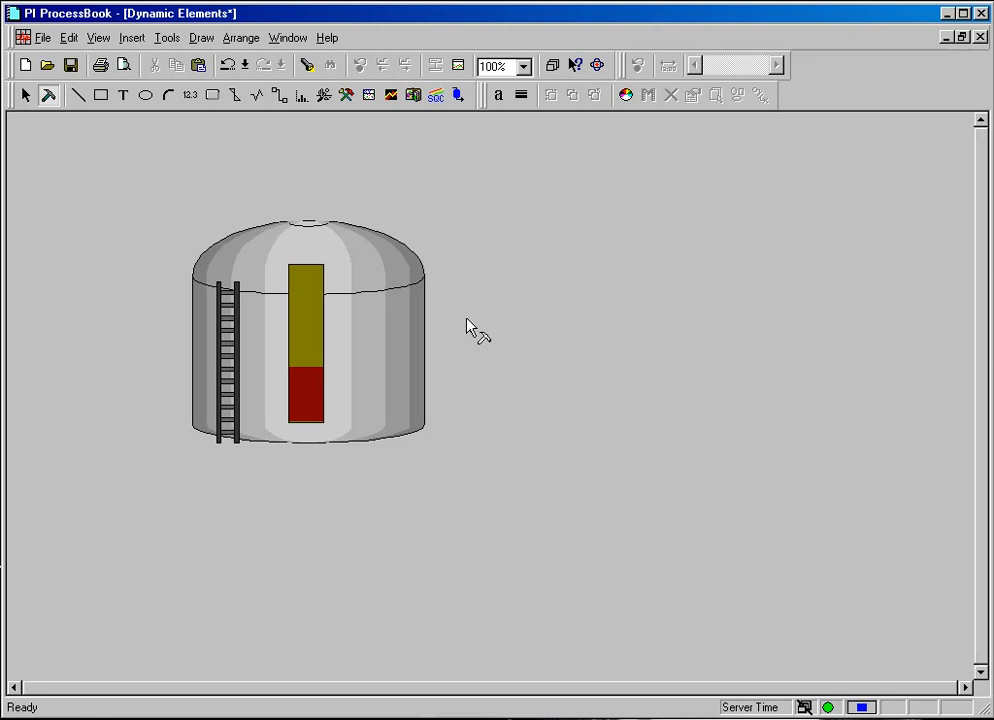
Check the bar in run mode and place the text label 0 beside the bar's lower end
left_click(25, 95)
mouse_move(313, 377)
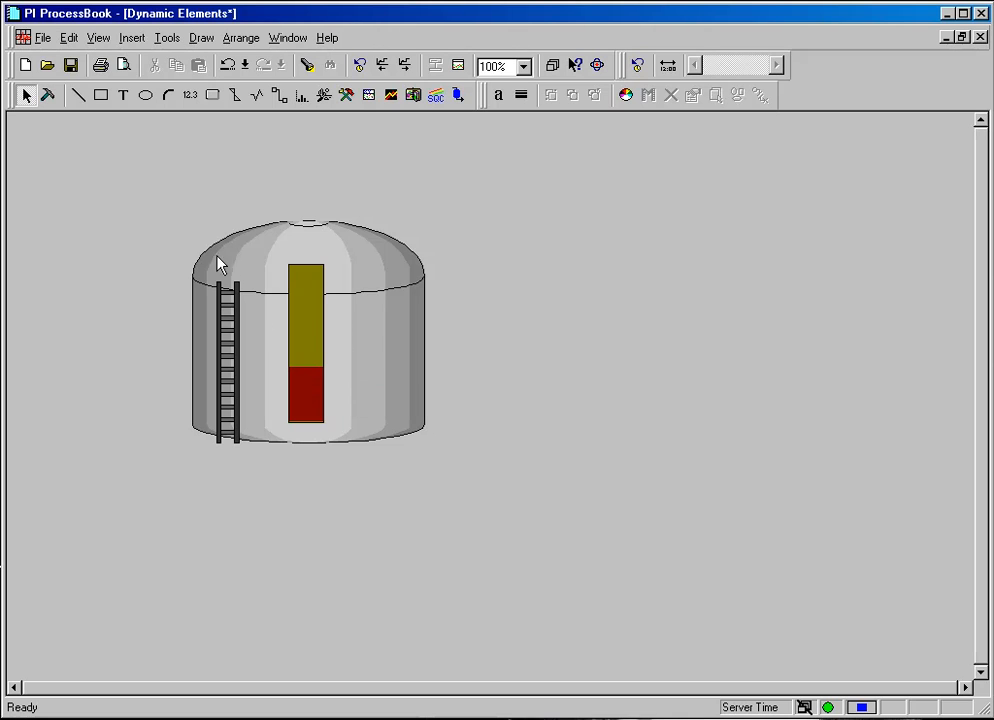
left_click(124, 96)
left_click(358, 418)
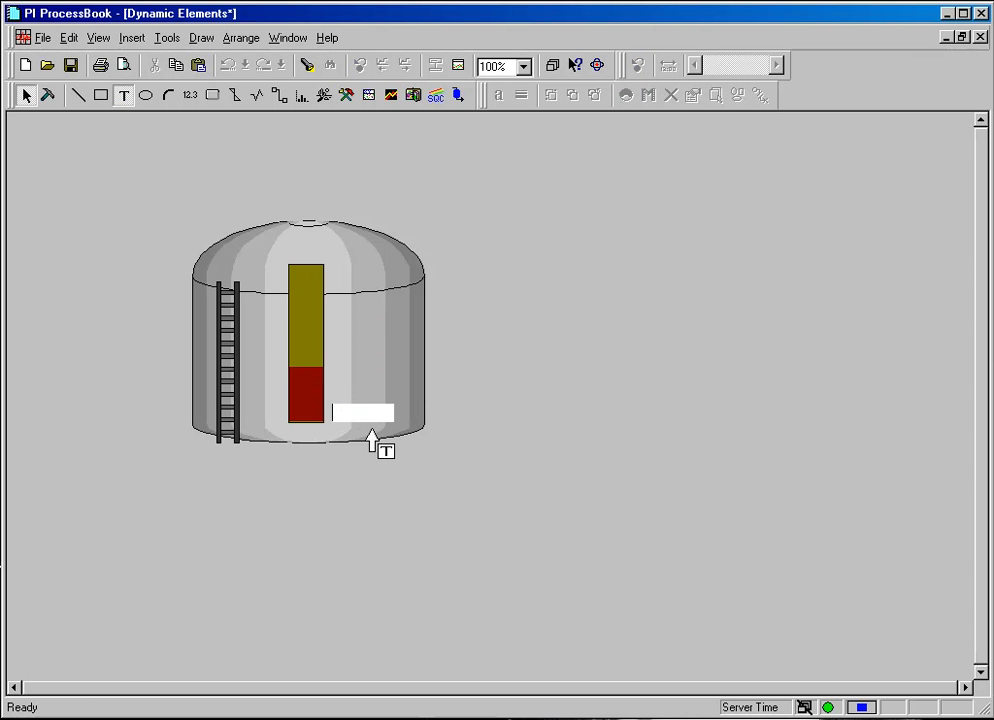
type("0")
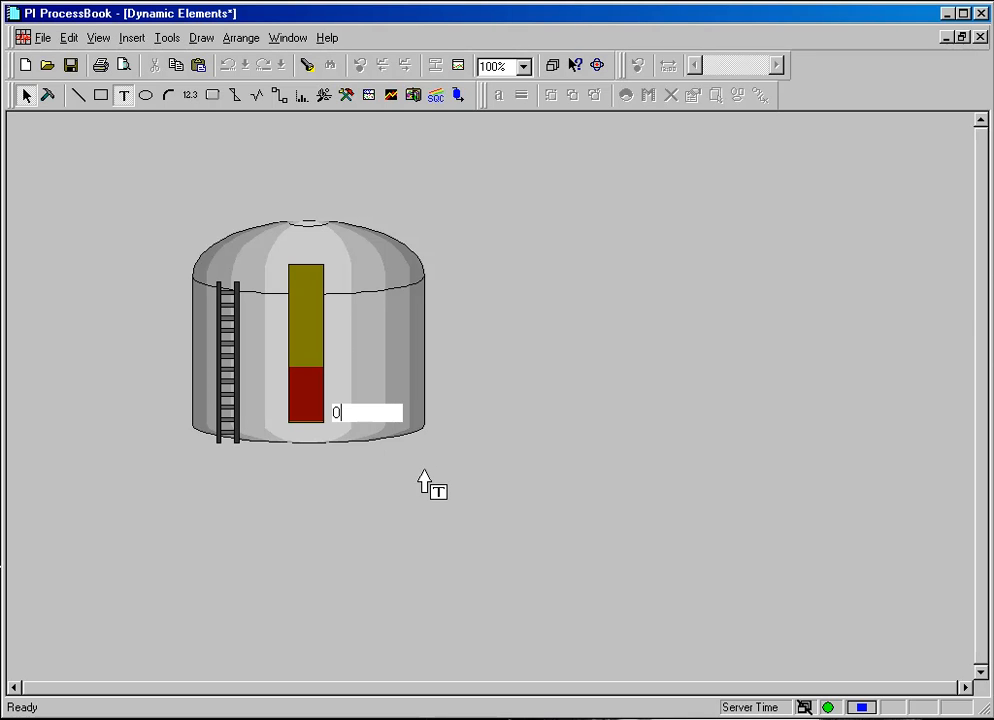
key("Escape")
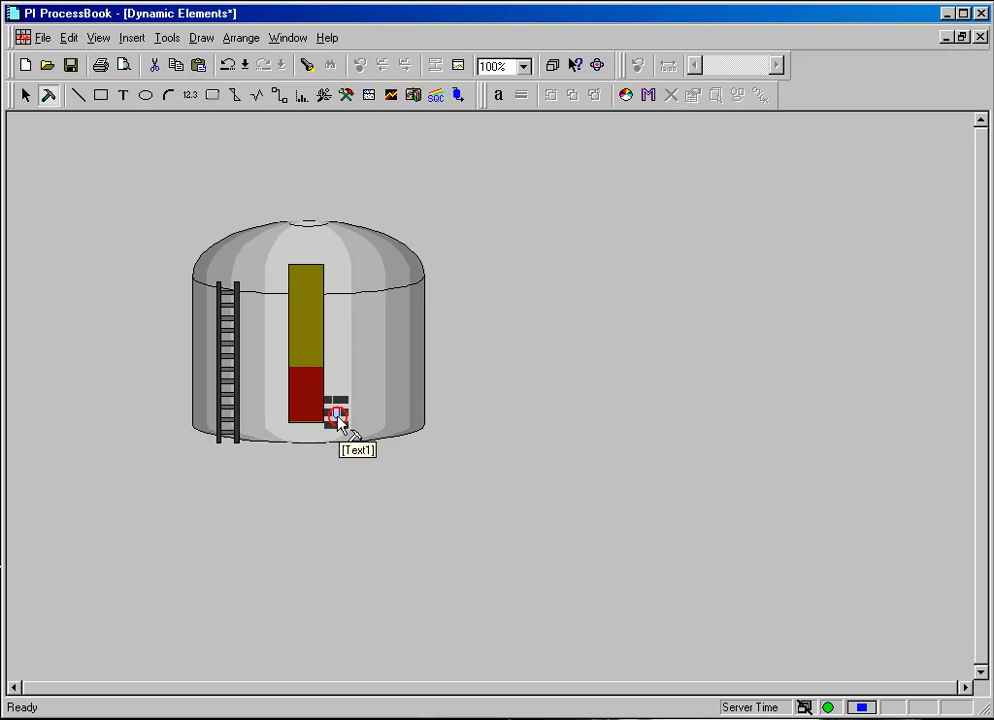
left_click_drag(345, 425, 345, 431)
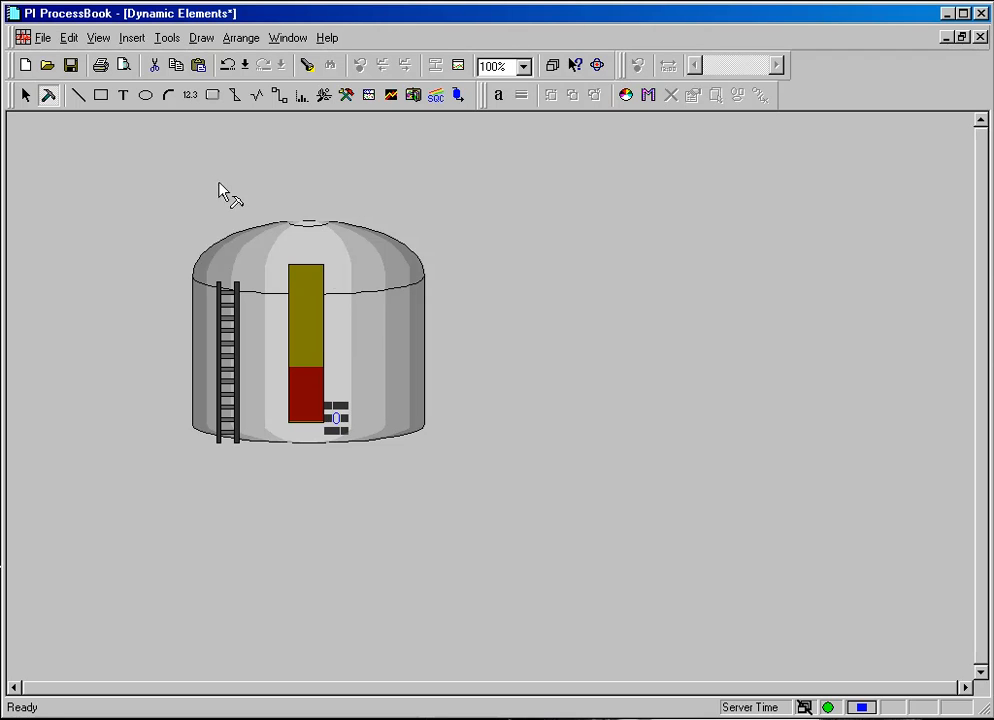
Place the text label 100 beside the bar's upper end and deselect it
left_click(122, 97)
left_click(335, 262)
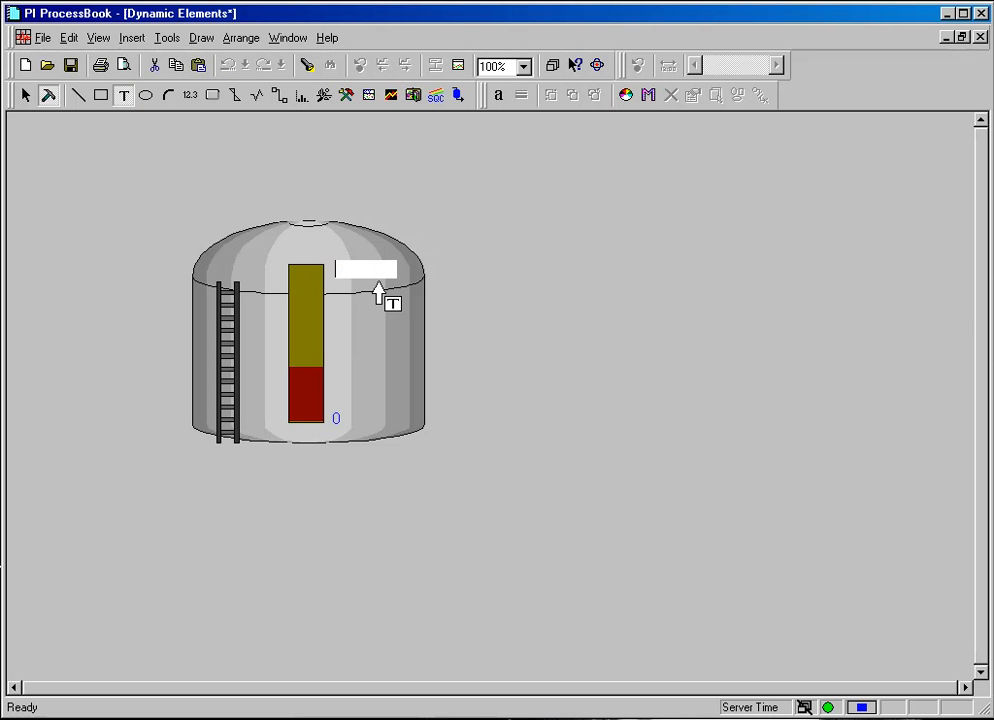
type("100")
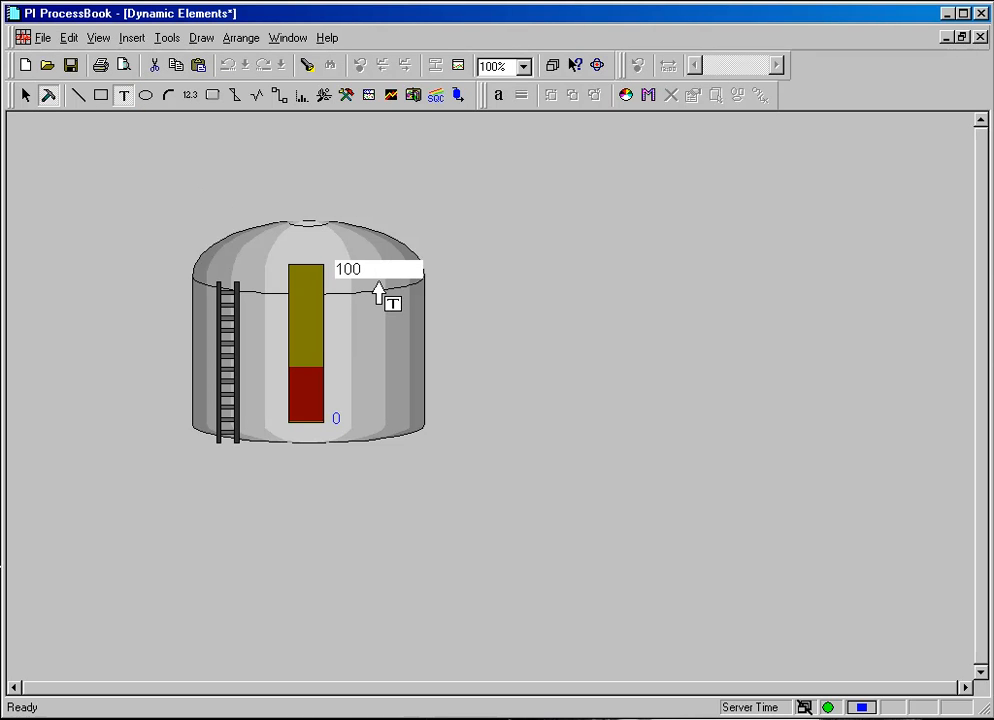
left_click(378, 284)
left_click_drag(347, 270, 344, 268)
left_click(593, 362)
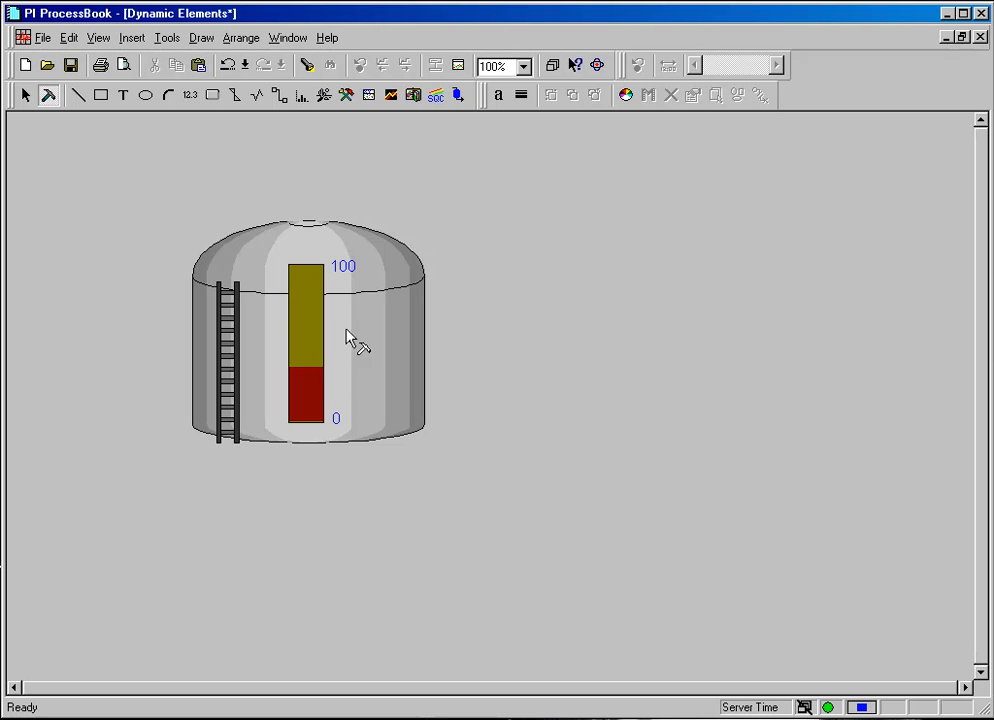
Delete the 0 and 100 text labels beside the bar
left_click(339, 423)
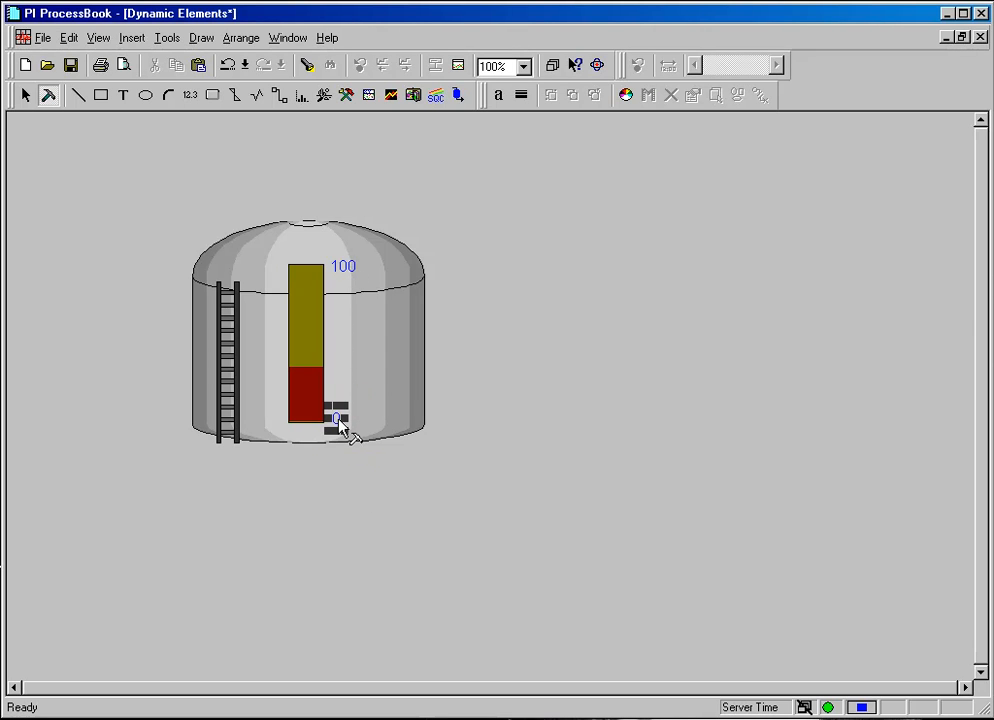
key("Delete")
left_click(344, 267)
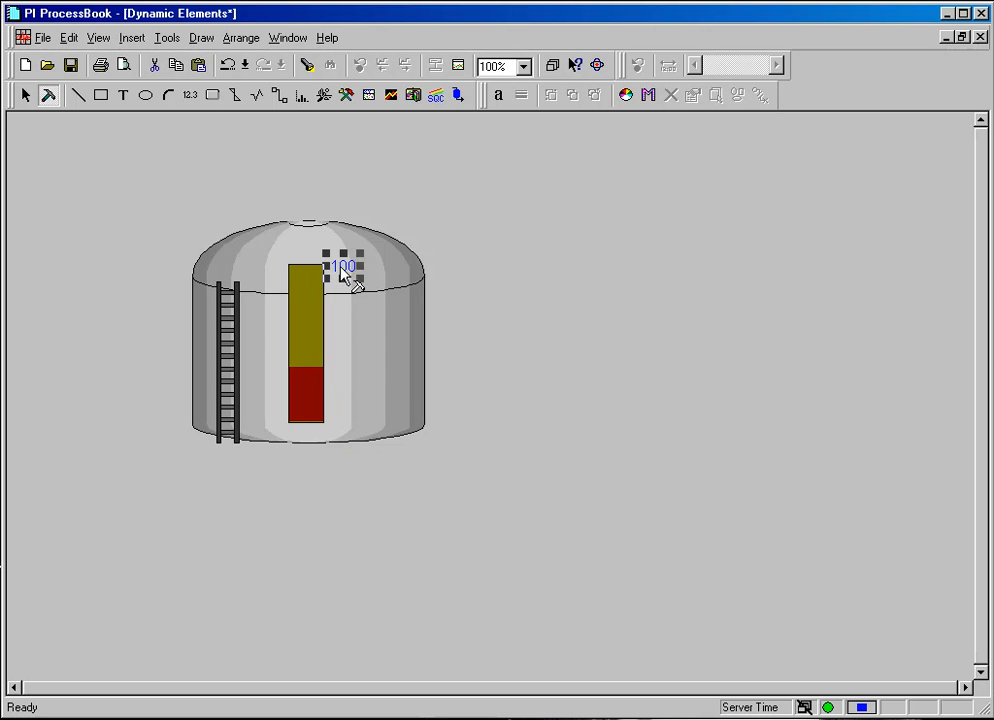
key("Delete")
Switch the display to run mode and view the tag reading of the bar on the tank
left_click(26, 95)
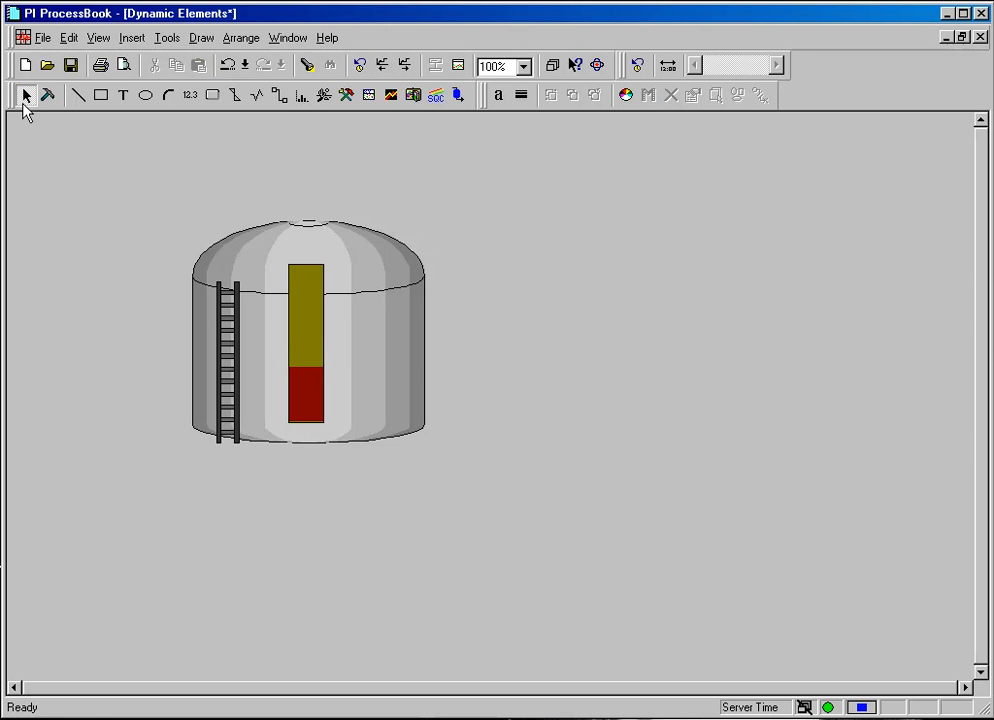
mouse_move(302, 342)
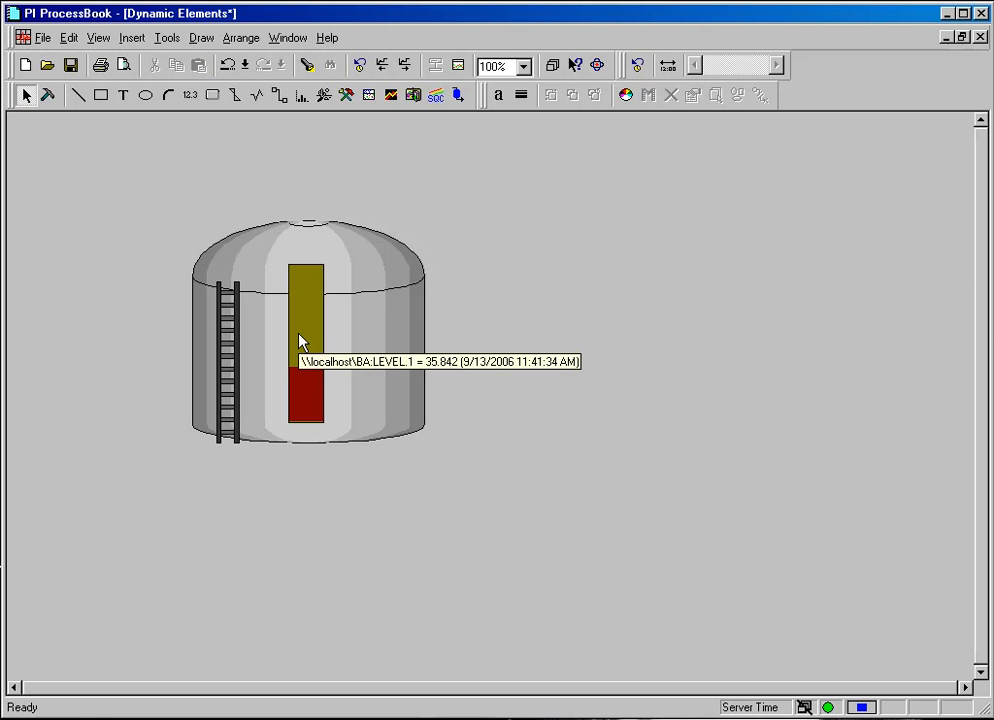